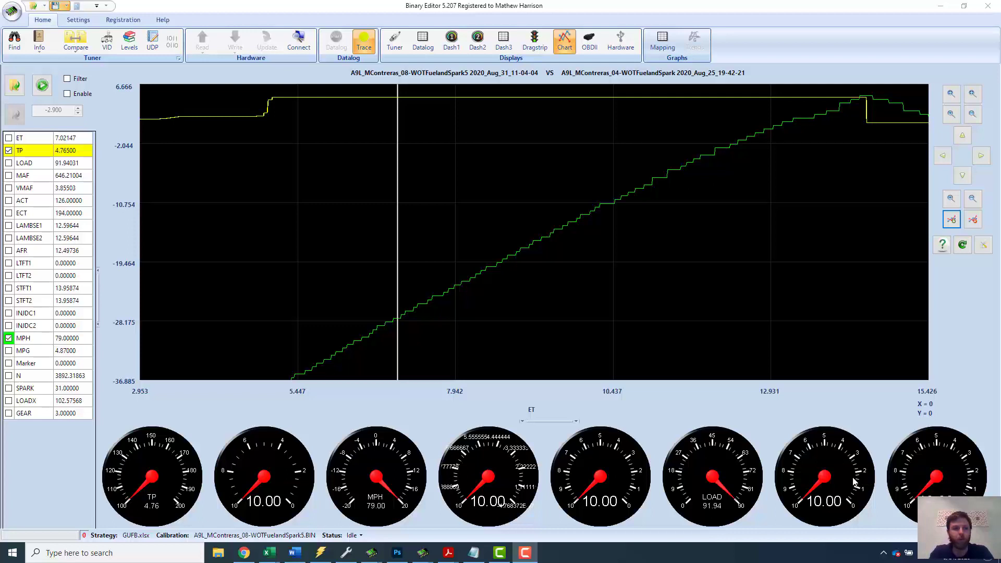
Select the MPH row and fit the chart's vertical axis to the MPH trace
{"action": "left_click", "coordinate": [42, 338]}
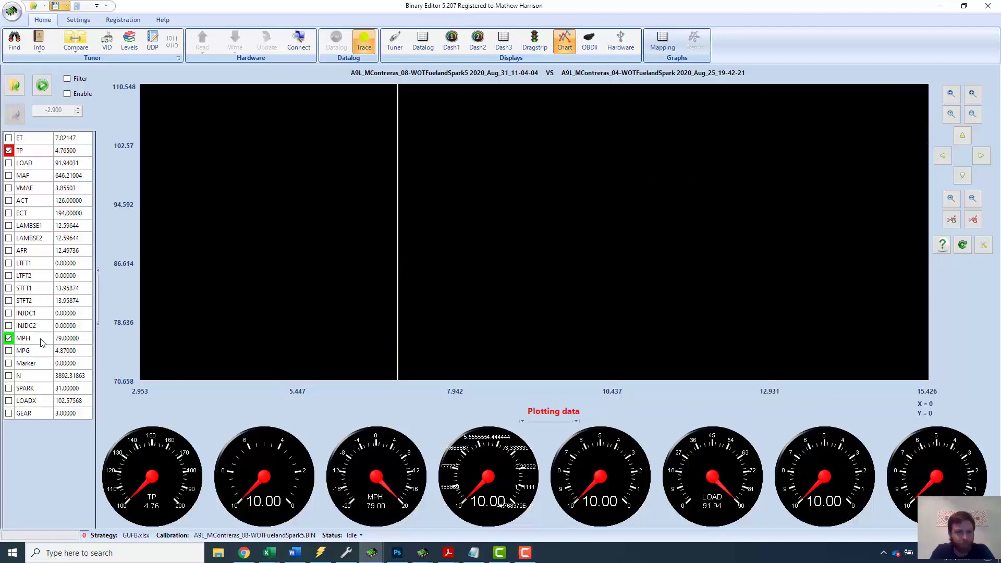
{"action": "left_click", "coordinate": [972, 200]}
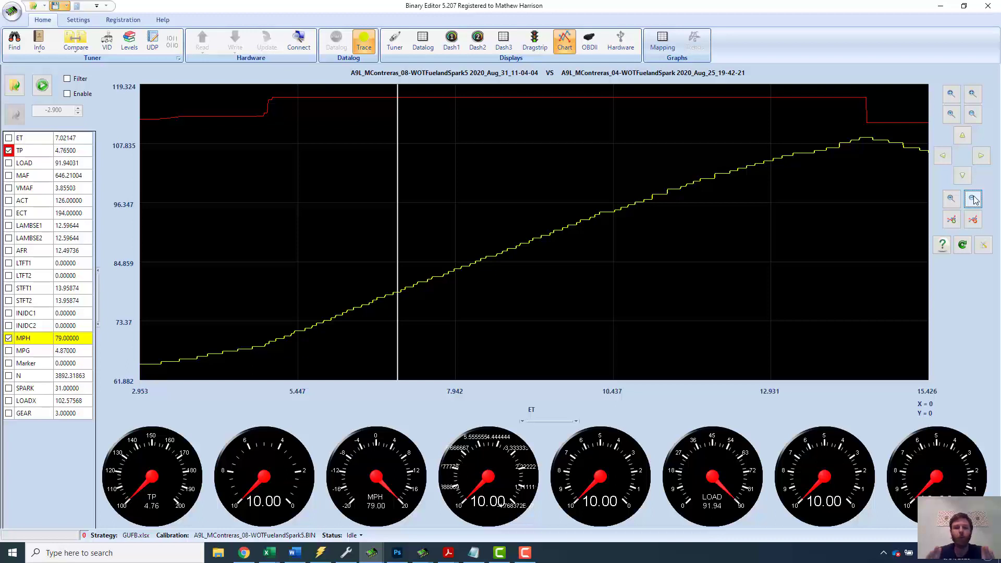
Switch to zoom mode and read values at wide-open throttle, about 5.15 s and 70 MPH
{"action": "left_click", "coordinate": [974, 200]}
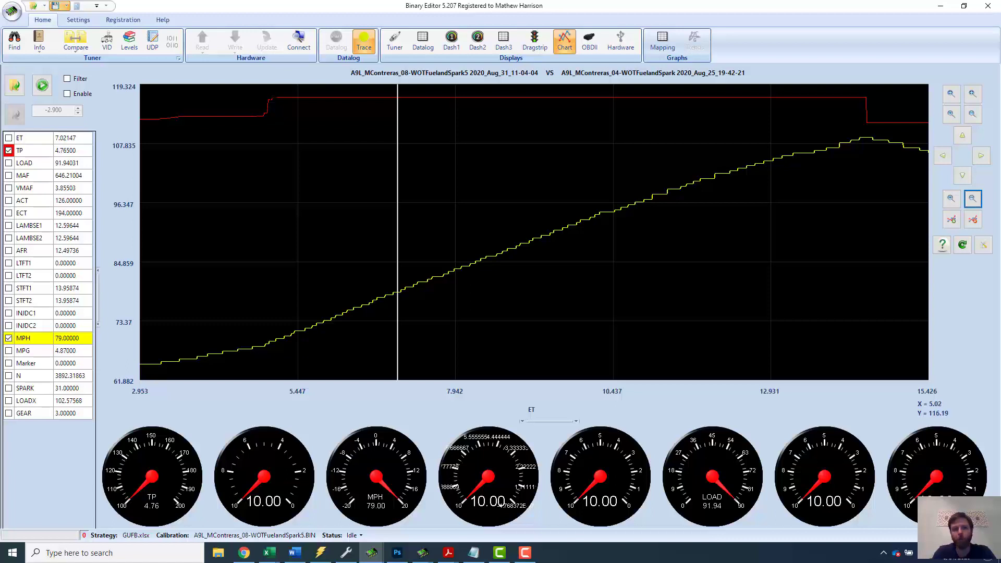
{"action": "left_click", "coordinate": [273, 117]}
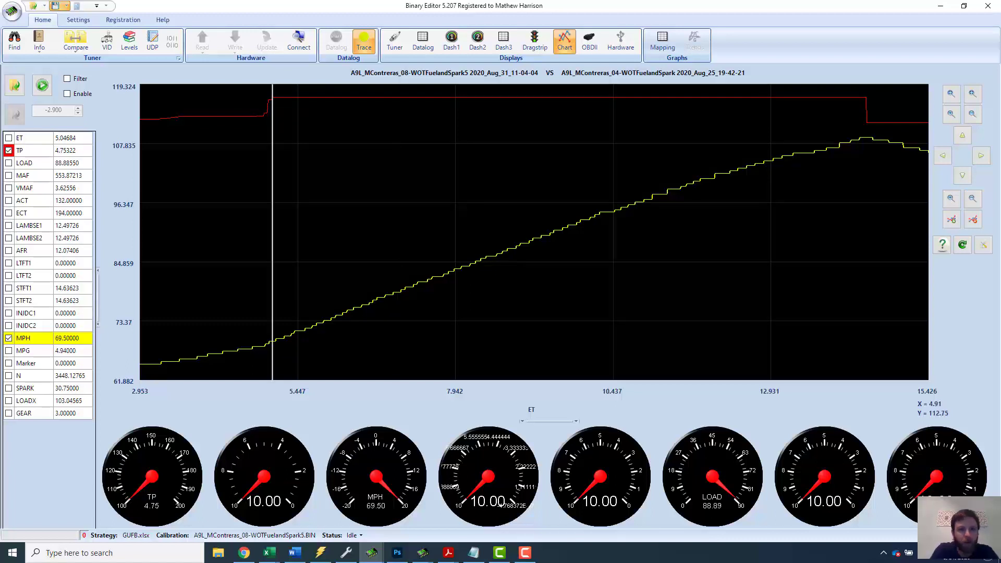
{"action": "left_click", "coordinate": [274, 104]}
{"action": "left_click", "coordinate": [269, 118]}
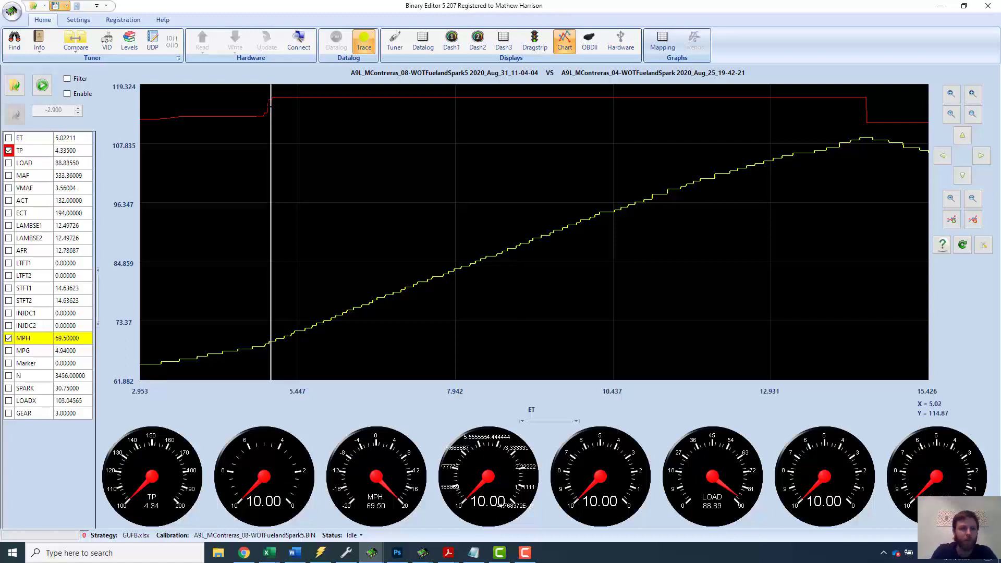
{"action": "left_click", "coordinate": [274, 118]}
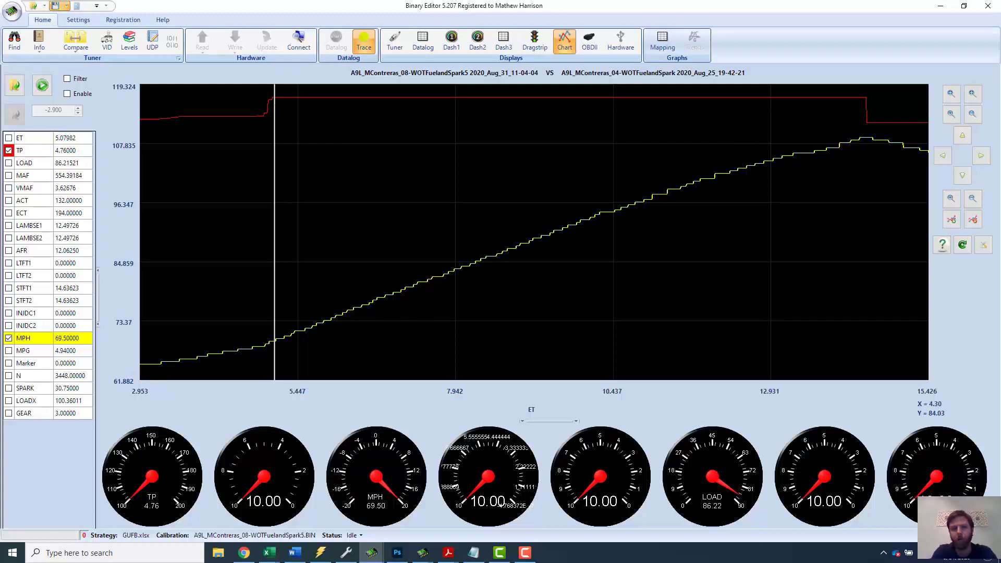
Move the readout near the run's end, about 14.35 s and 109 MPH
{"action": "left_click", "coordinate": [611, 235]}
{"action": "left_click", "coordinate": [842, 235]}
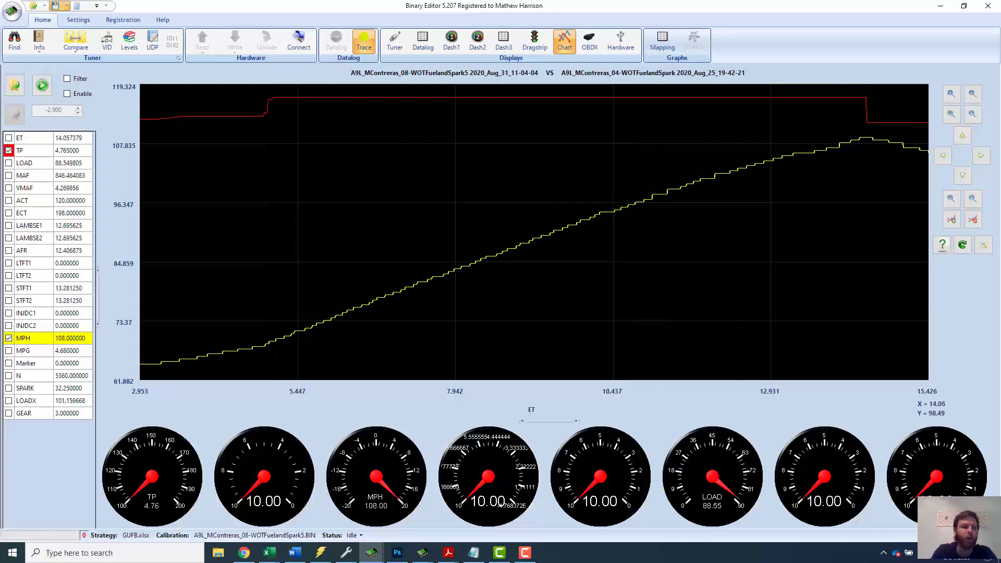
{"action": "mouse_move", "coordinate": [853, 191]}
{"action": "left_mouse_down"}
{"action": "mouse_move", "coordinate": [860, 190]}
{"action": "mouse_move", "coordinate": [608, 211]}
{"action": "mouse_move", "coordinate": [278, 216]}
{"action": "left_mouse_up"}
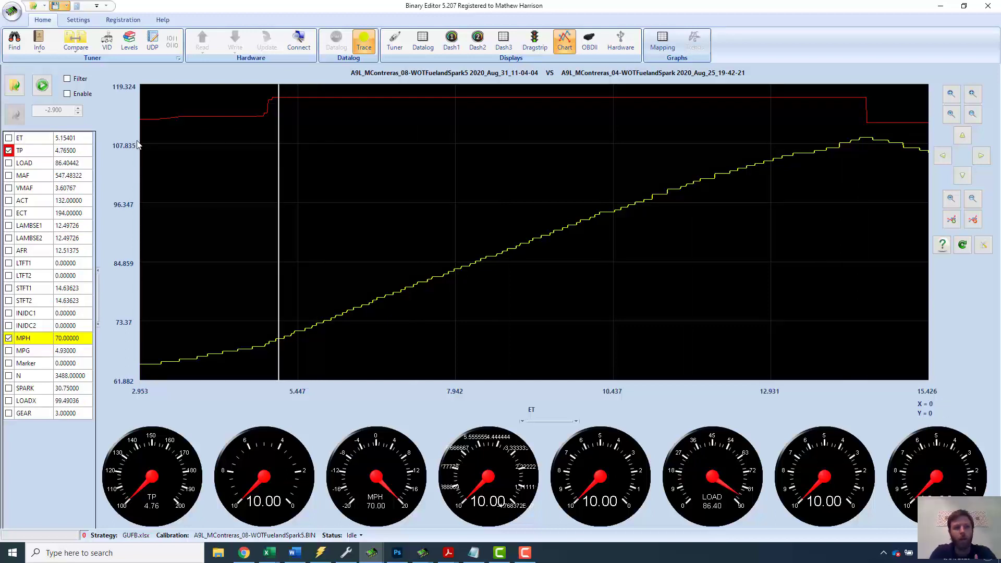
Enable Datalog 2 to overlay the Aug 25 WOT run, cancelling the file picker
{"action": "left_click", "coordinate": [68, 94]}
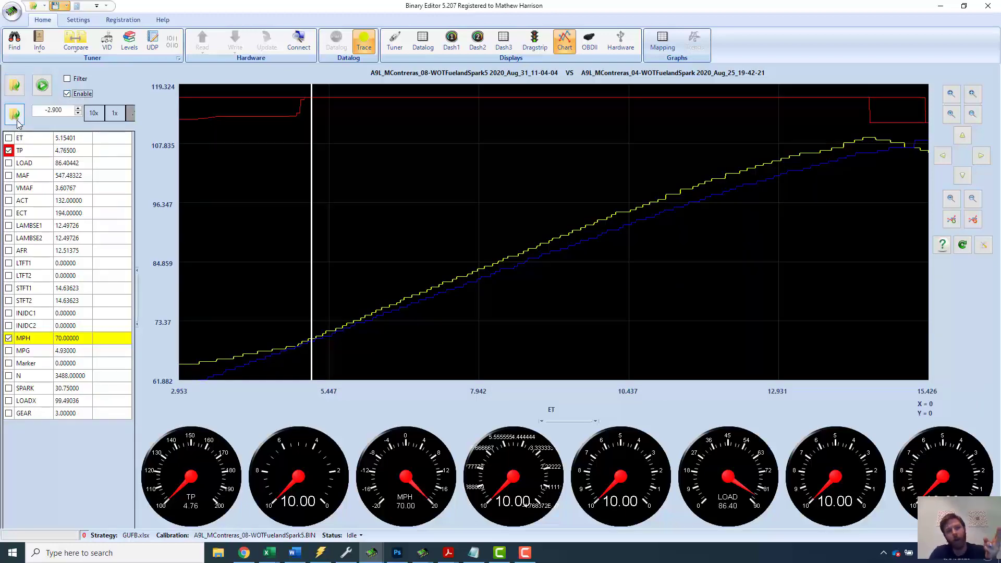
{"action": "left_click", "coordinate": [16, 114]}
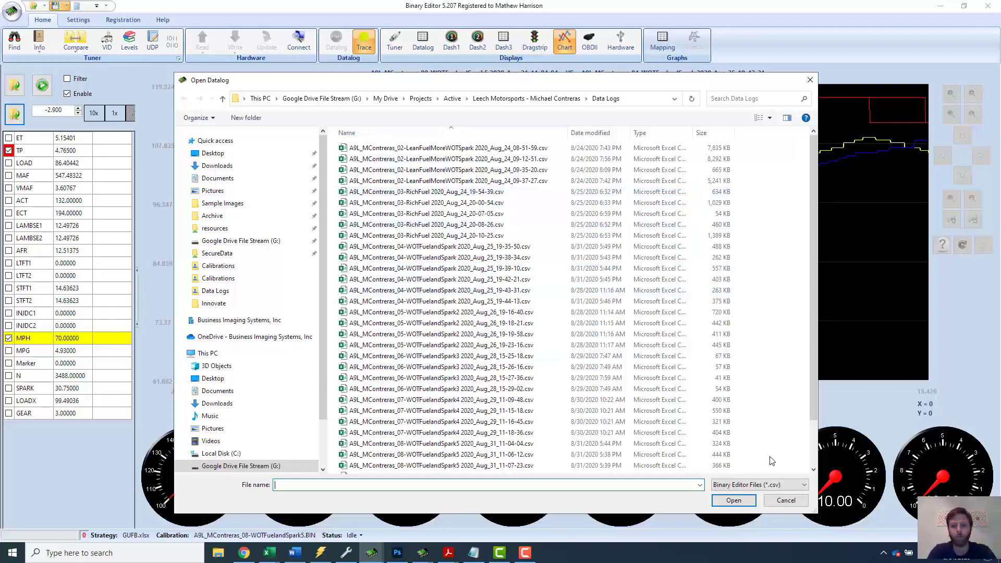
{"action": "left_click", "coordinate": [786, 500]}
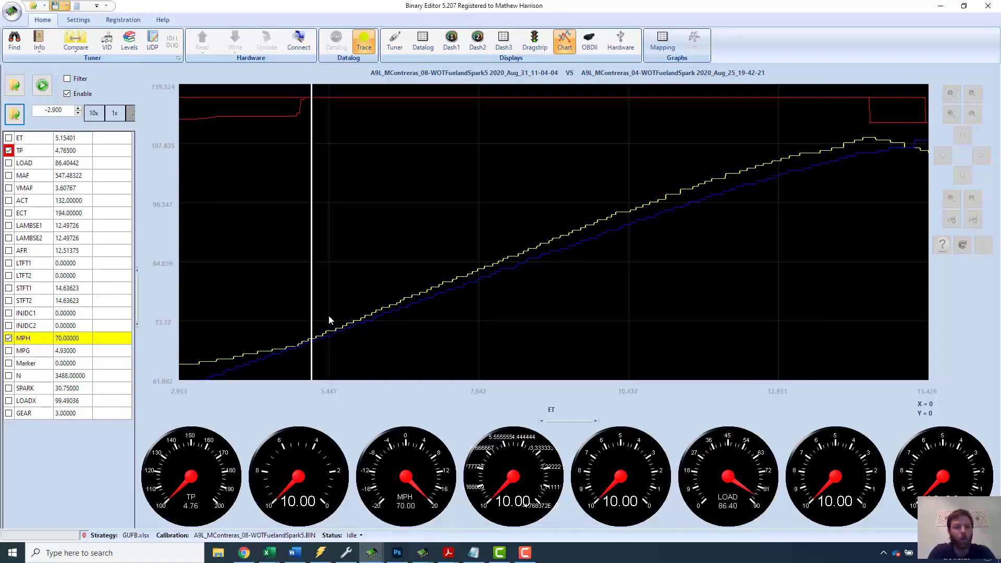
Show both datalogs' values at the throttle step near 5.13 s: 70 versus 69.5 MPH
{"action": "left_click", "coordinate": [362, 281]}
{"action": "left_click", "coordinate": [317, 258]}
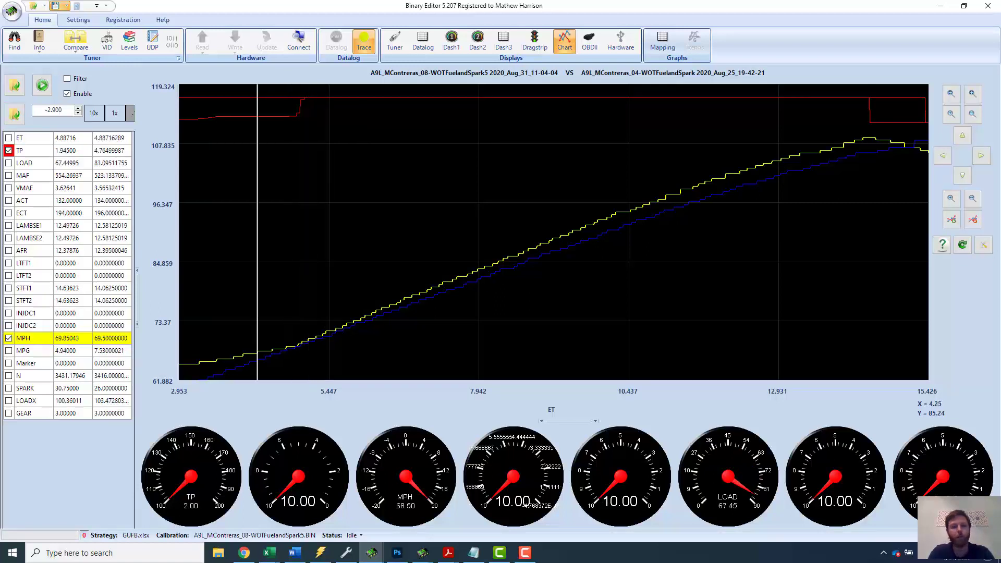
{"action": "left_click", "coordinate": [216, 263]}
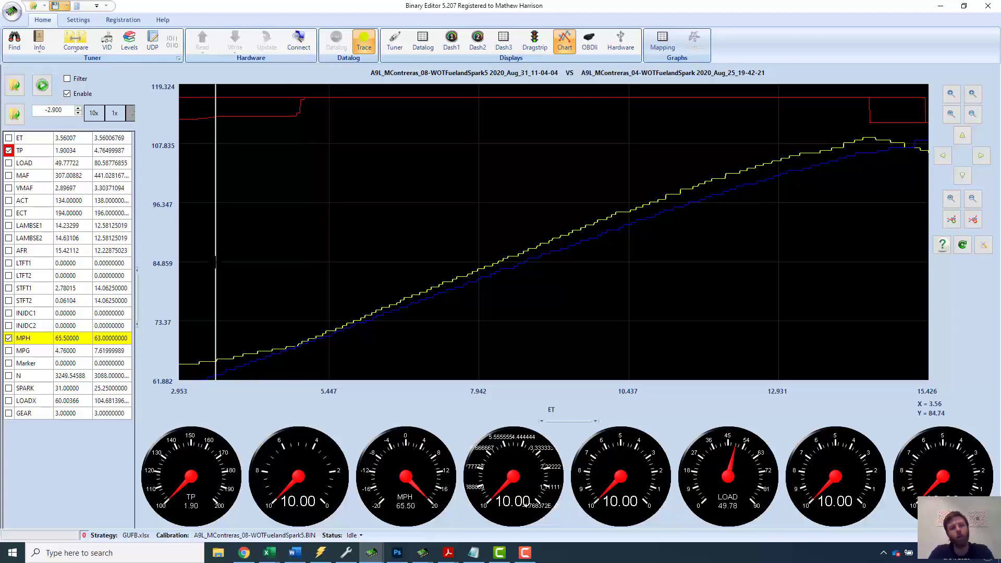
{"action": "left_click", "coordinate": [945, 156]}
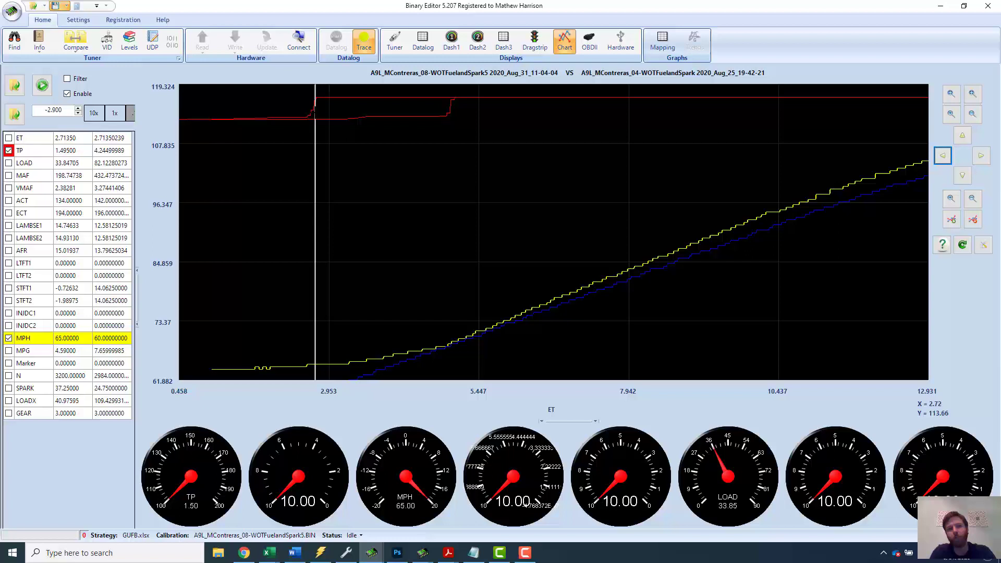
{"action": "left_click_drag", "start_coordinate": [314, 125], "coordinate": [460, 129]}
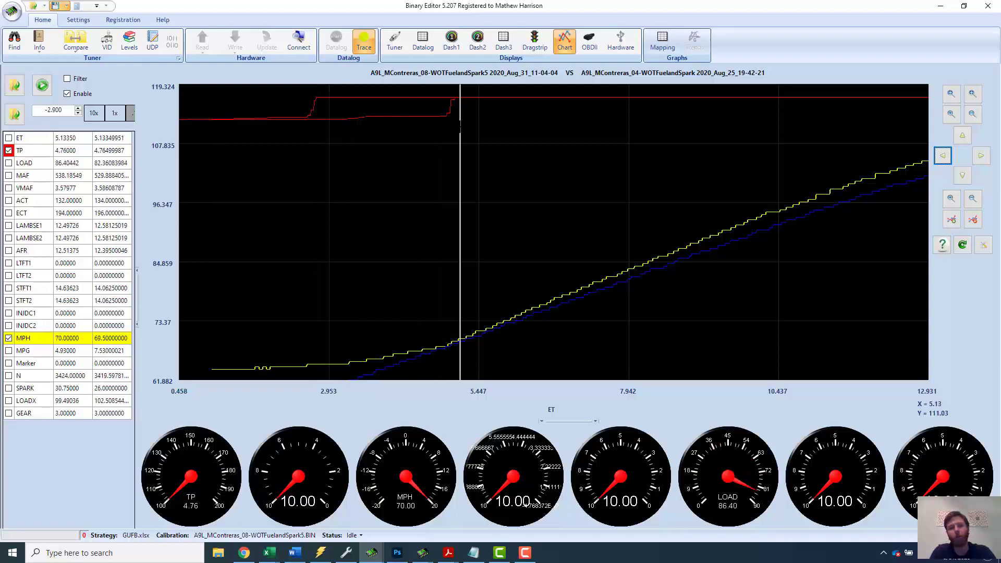
{"action": "left_click", "coordinate": [980, 156]}
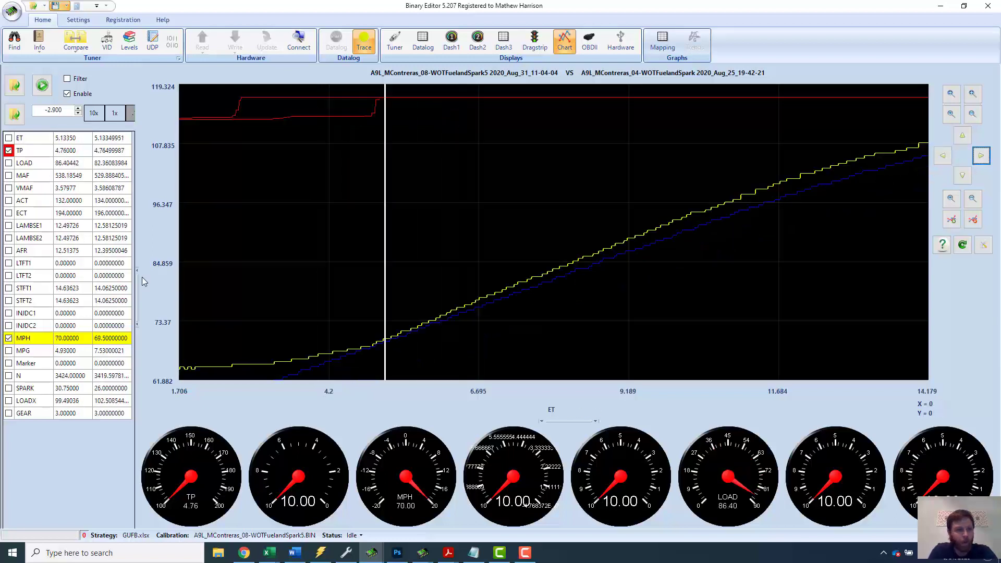
Set Datalog 2's time offset to -3.000 and step the cursor to about 5.19 s
{"action": "left_click", "coordinate": [79, 108]}
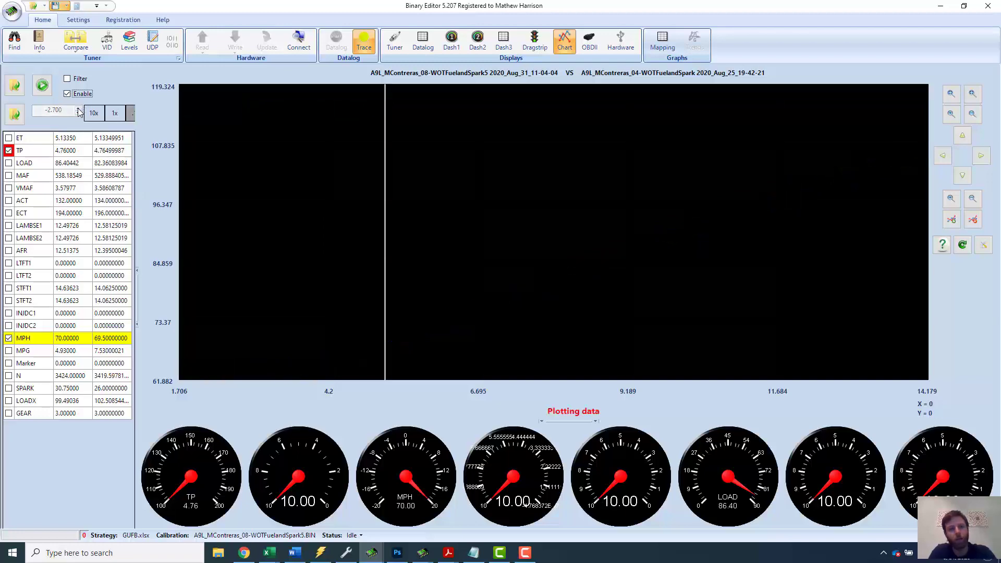
{"action": "left_click", "coordinate": [78, 109]}
{"action": "left_click", "coordinate": [78, 109]}
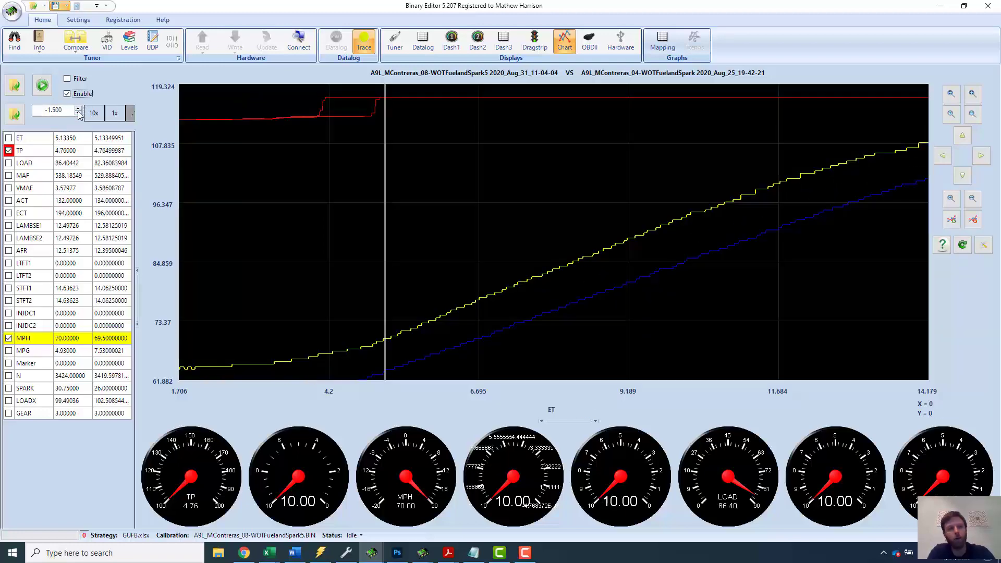
{"action": "left_click", "coordinate": [78, 114]}
{"action": "left_click", "coordinate": [79, 115]}
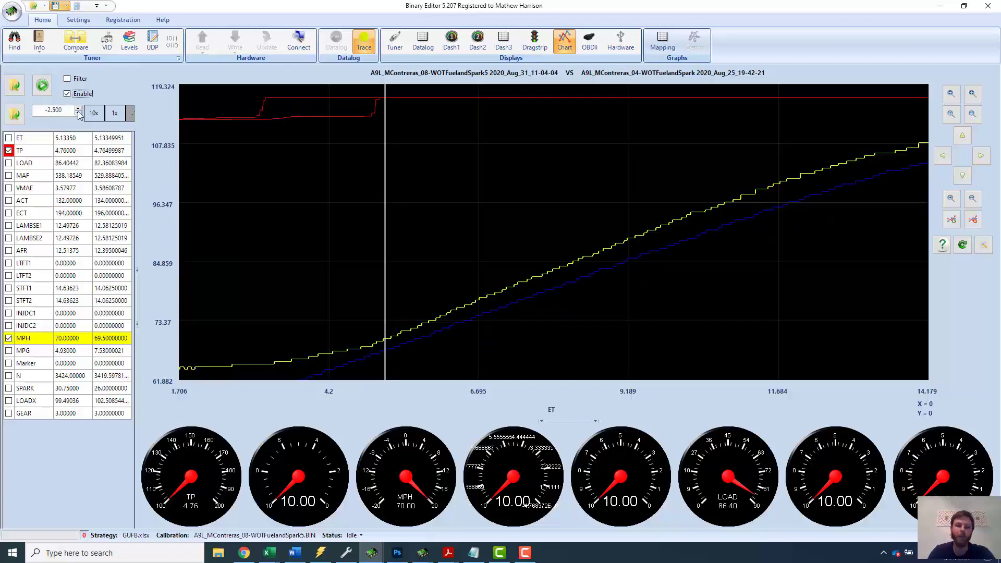
{"action": "left_click", "coordinate": [78, 114]}
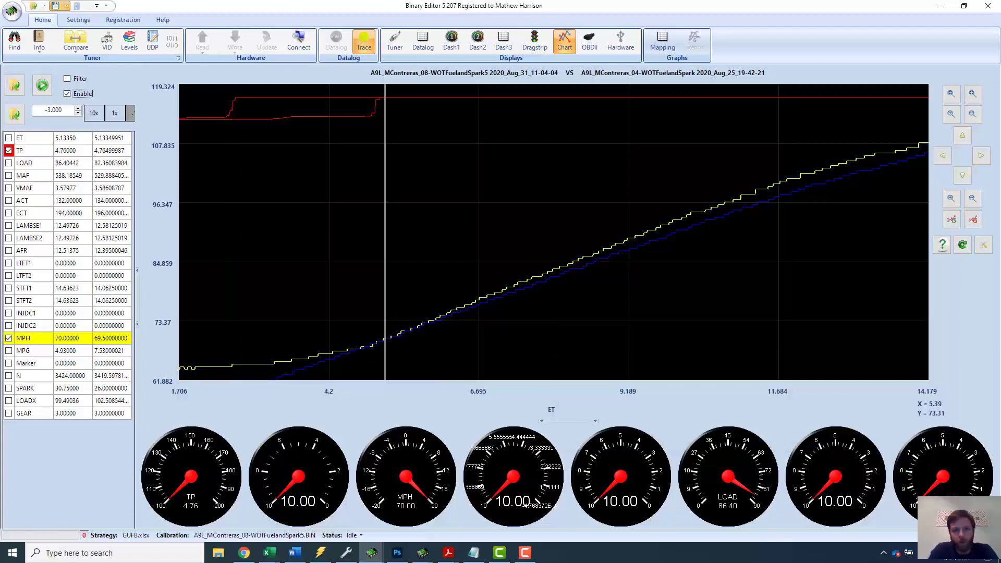
{"action": "key", "text": "Right"}
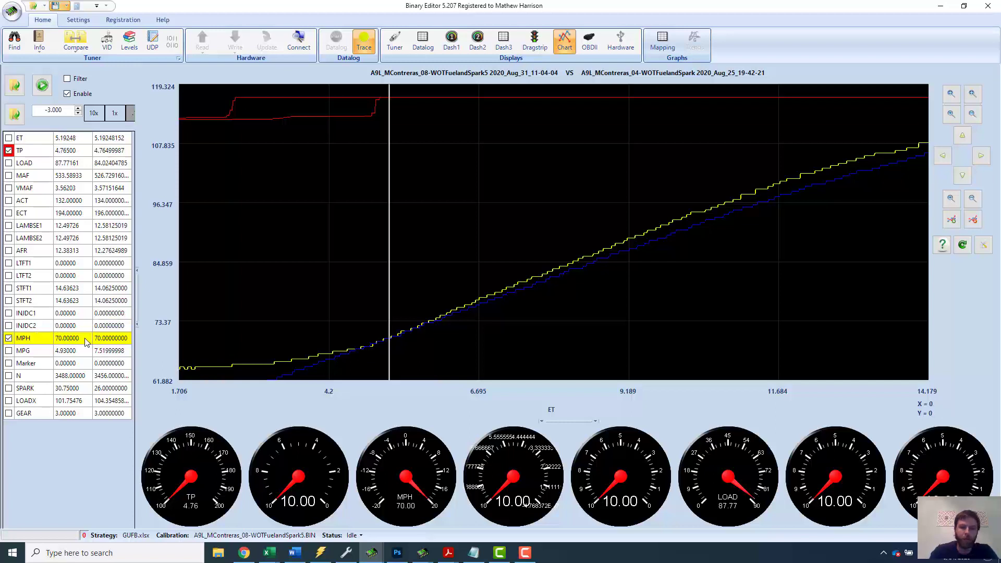
Select ECT to turn MPH green, pan through the later run, then return to 11.21 s
{"action": "left_click", "coordinate": [79, 216]}
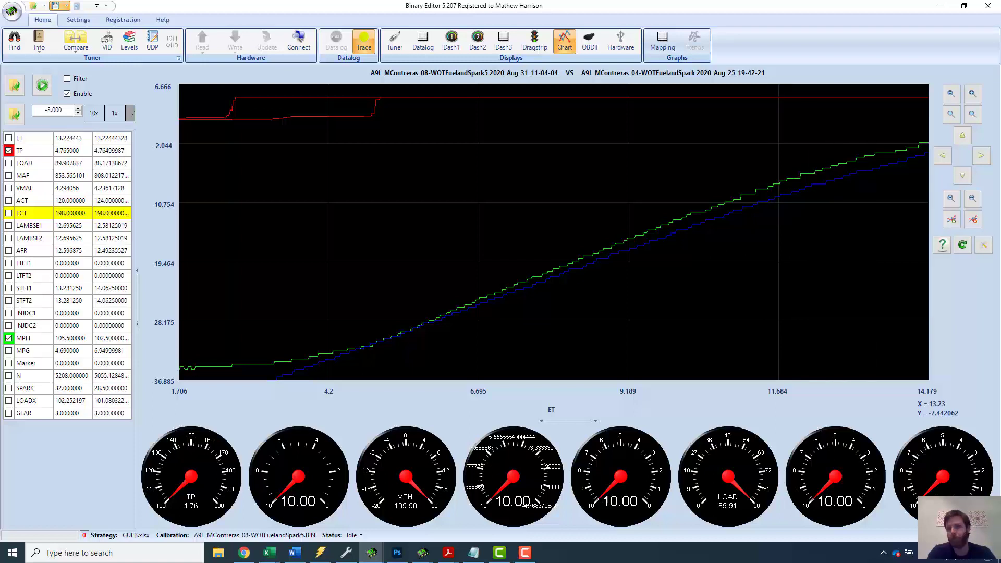
{"action": "left_click", "coordinate": [942, 155]}
{"action": "left_click", "coordinate": [981, 155]}
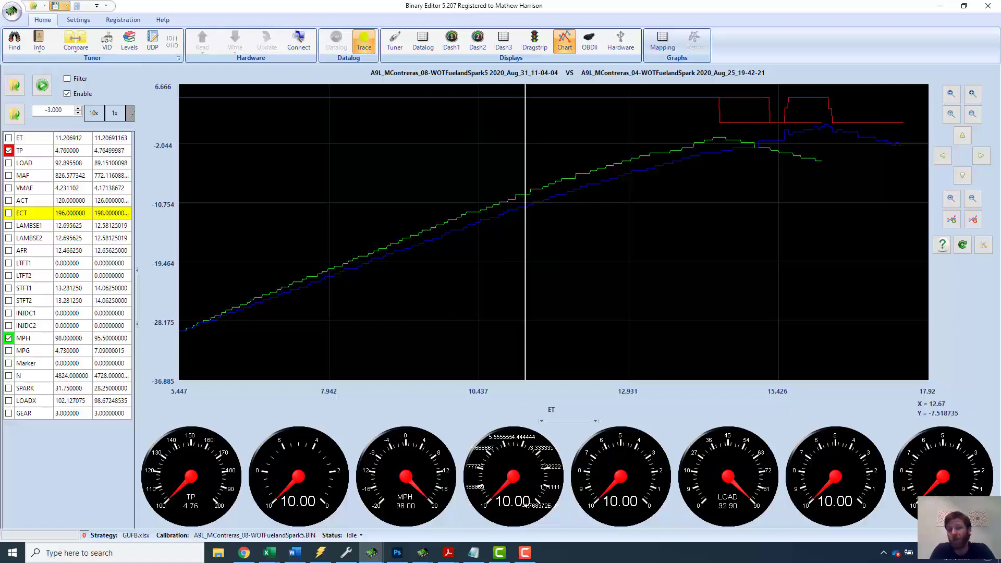
{"action": "left_click", "coordinate": [942, 154]}
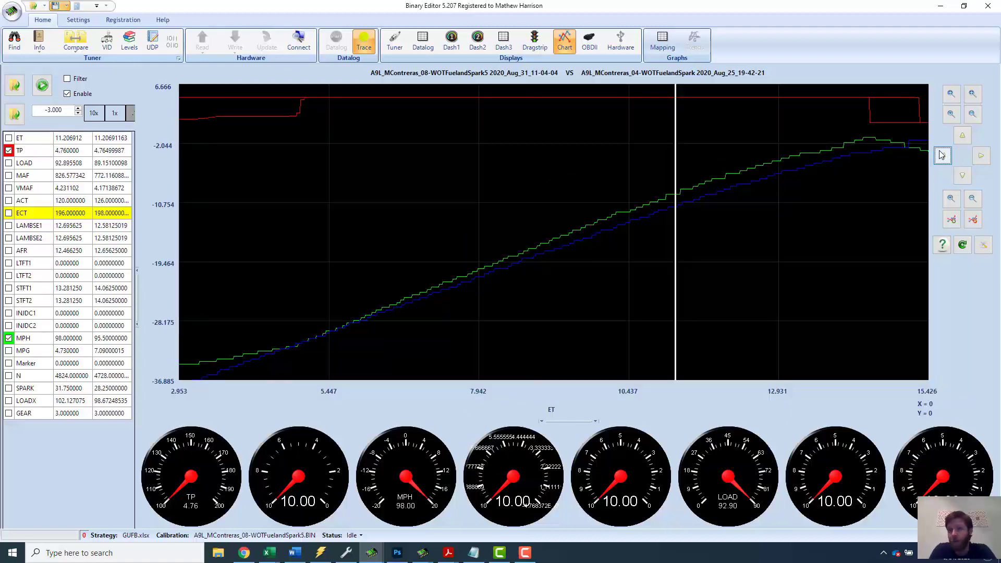
{"action": "left_click", "coordinate": [943, 155]}
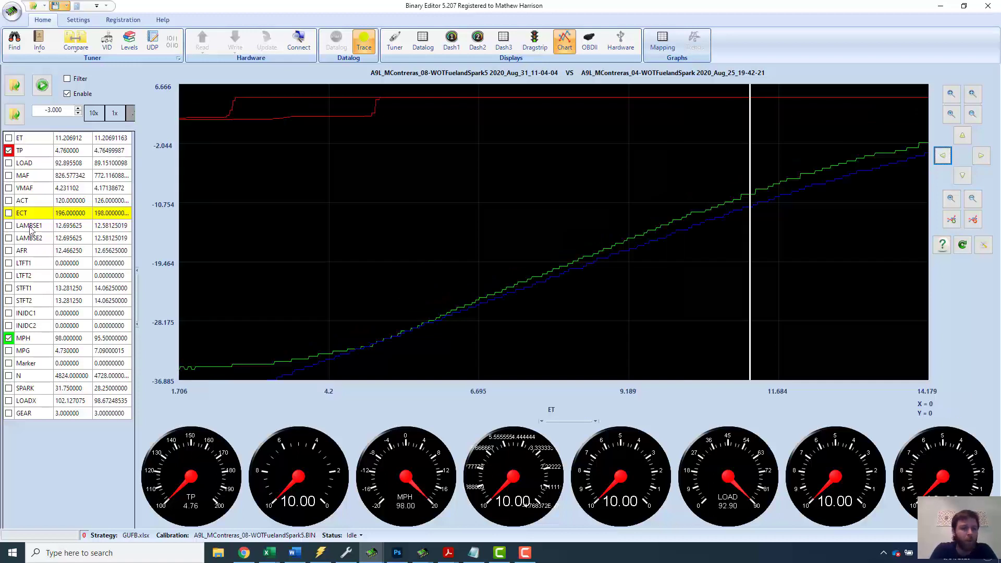
Overlay both logs' VMAF traces and frame the chart vertically around the voltage range
{"action": "left_click", "coordinate": [9, 188]}
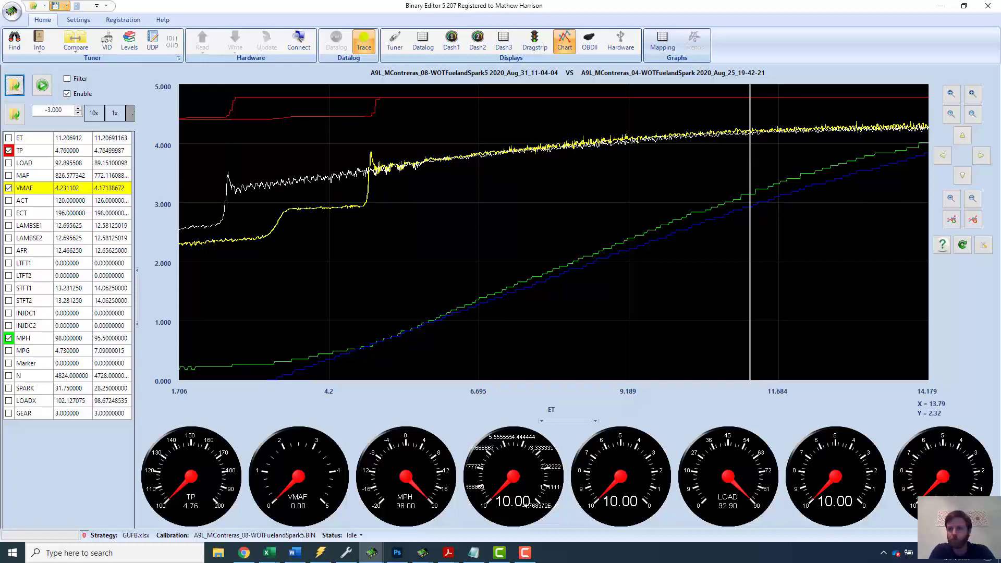
{"action": "left_click", "coordinate": [973, 220]}
{"action": "left_click", "coordinate": [950, 200]}
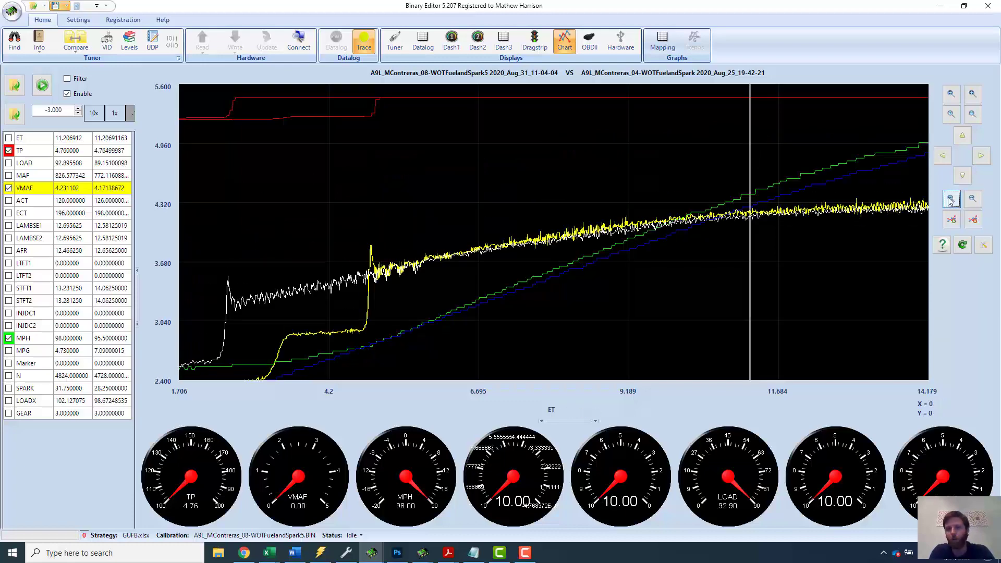
{"action": "left_click", "coordinate": [950, 200]}
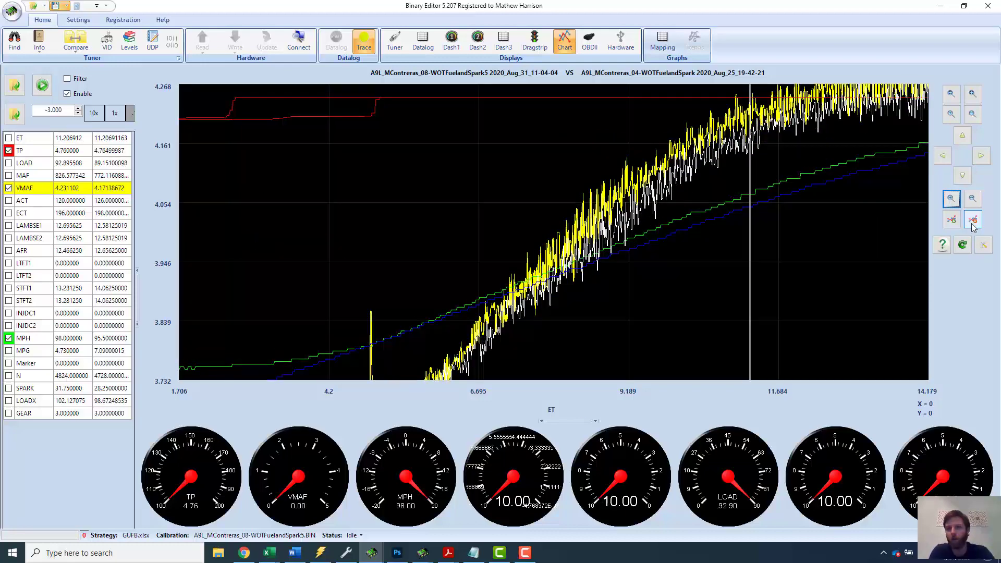
{"action": "left_click", "coordinate": [973, 199]}
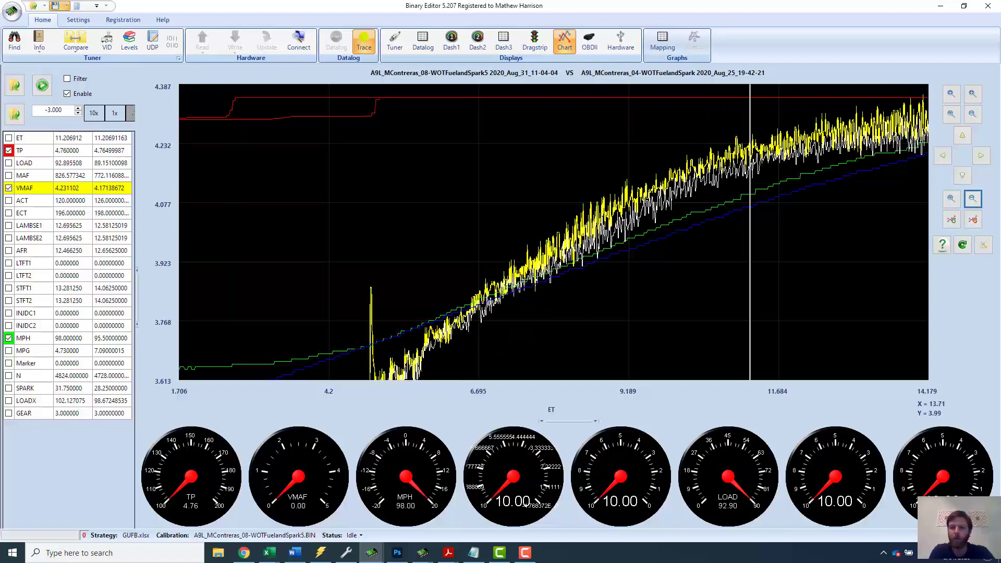
{"action": "left_click", "coordinate": [952, 221]}
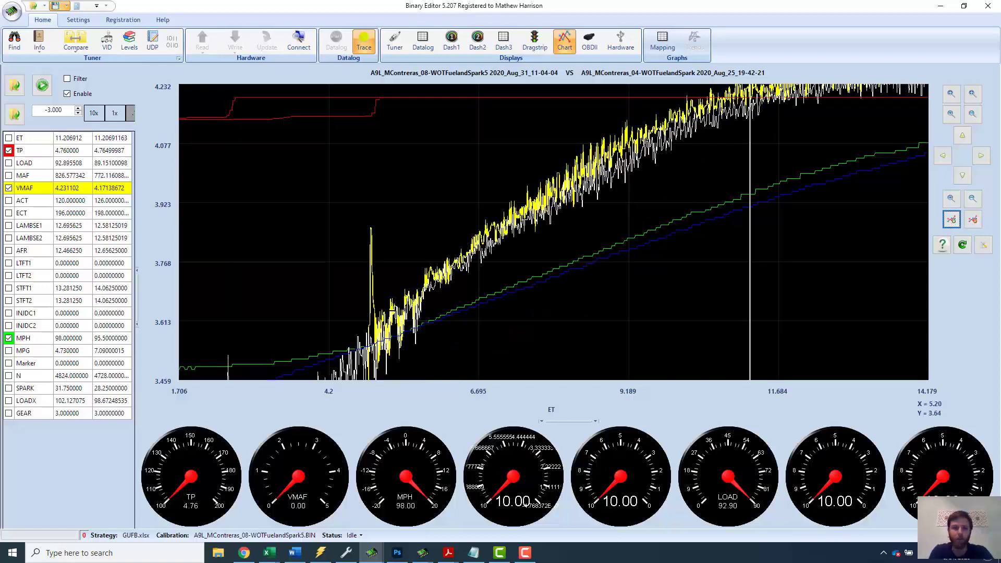
Move the cursor through the run to read VMAF near 11.29 s: 4.23 versus 4.18
{"action": "left_click_drag", "start_coordinate": [401, 313], "coordinate": [460, 297]}
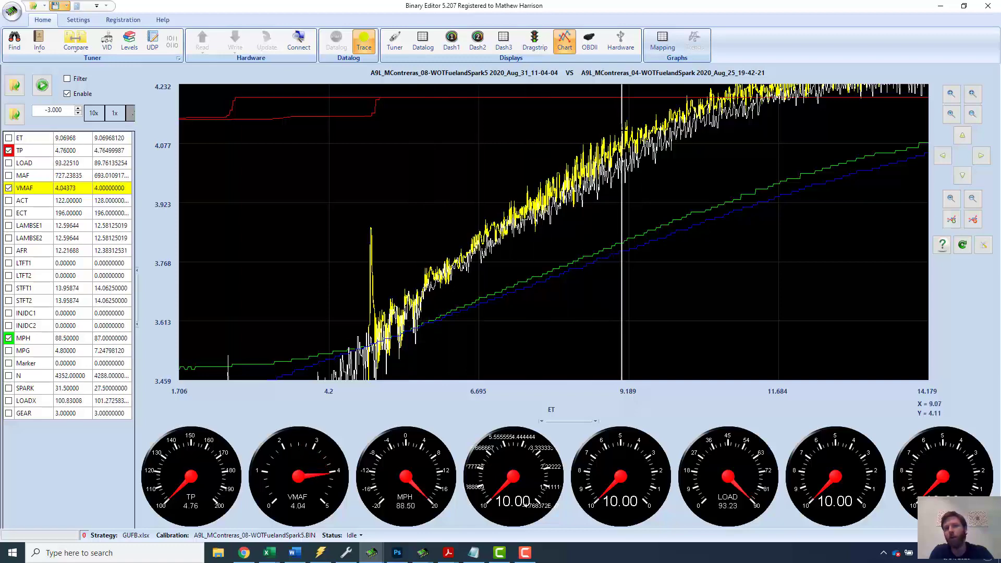
{"action": "left_click", "coordinate": [963, 135]}
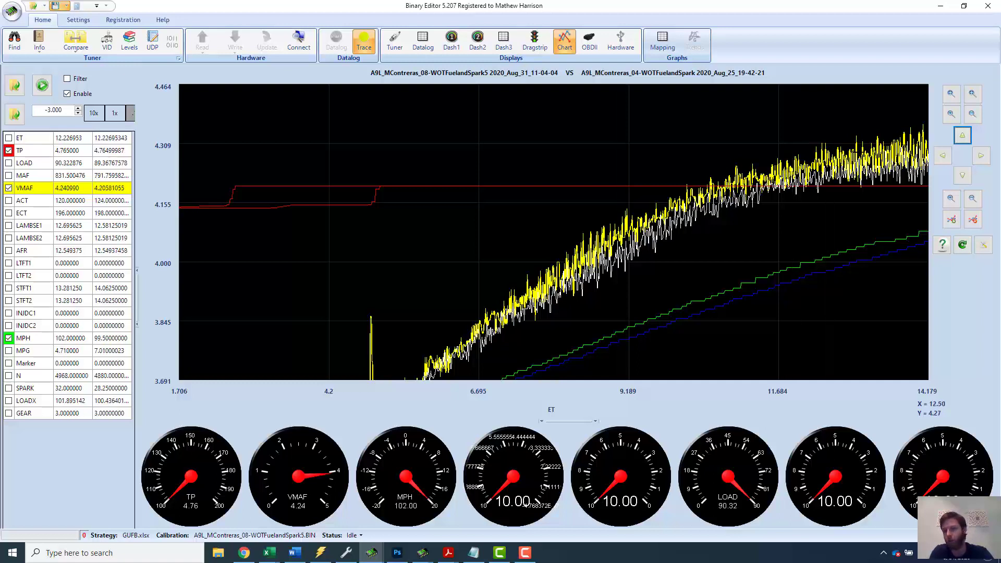
{"action": "left_click", "coordinate": [889, 235]}
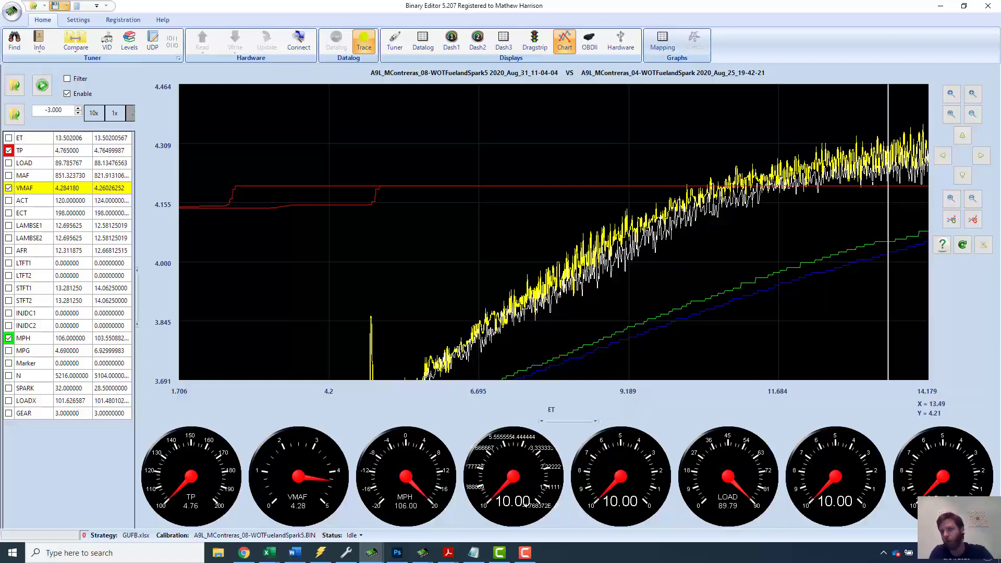
{"action": "left_click", "coordinate": [962, 178]}
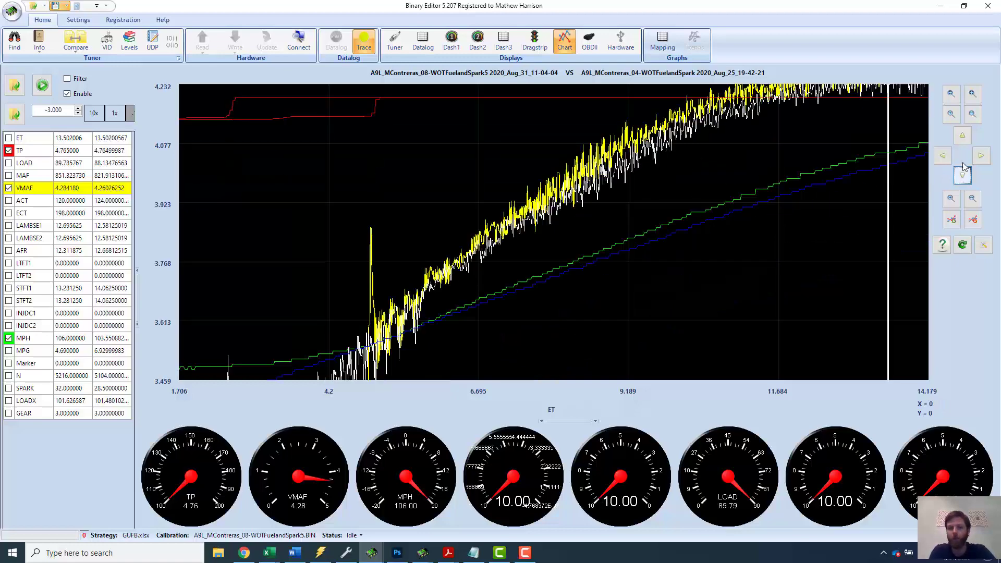
{"action": "left_click", "coordinate": [962, 135]}
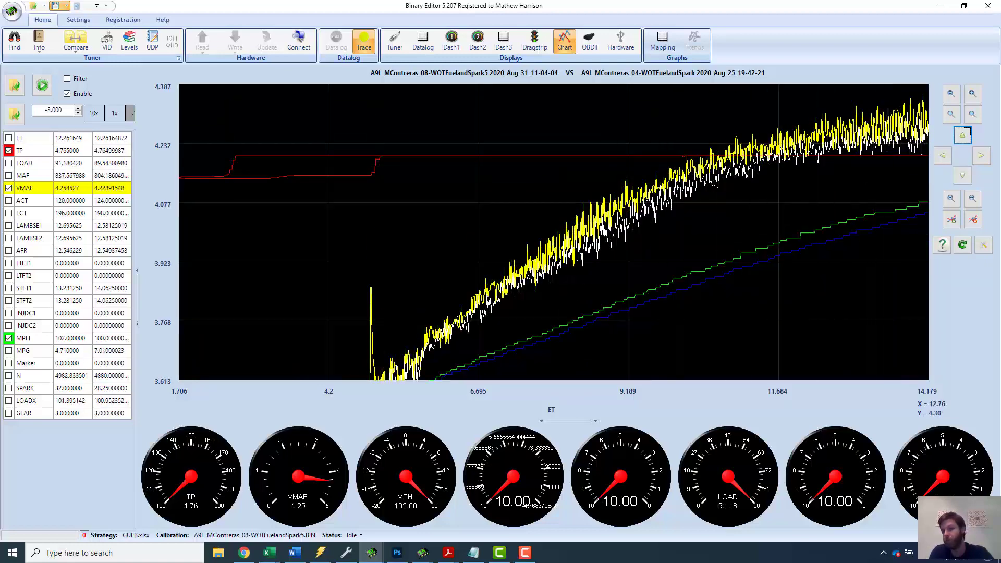
{"action": "left_click", "coordinate": [756, 235]}
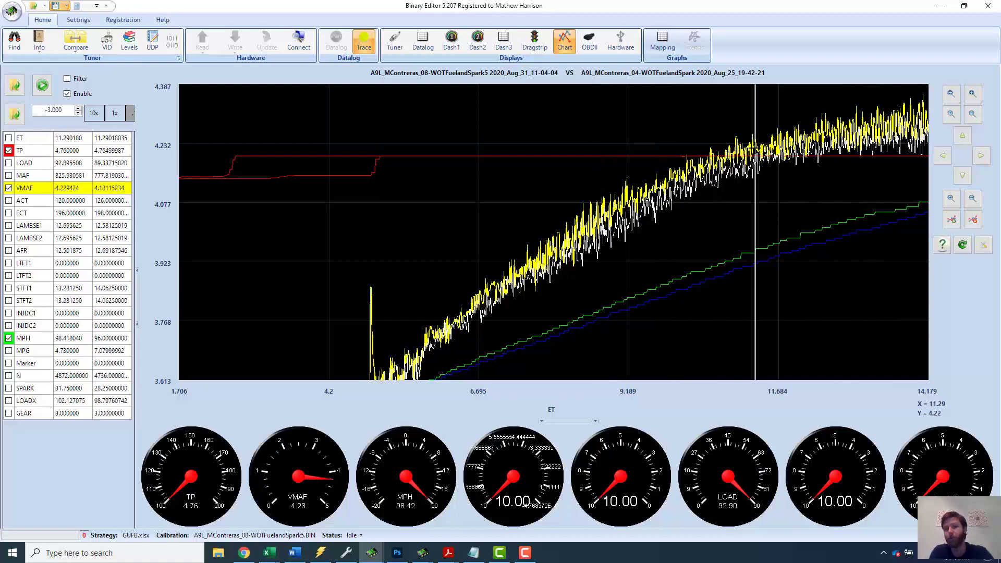
Hide the VMAF traces, recentre the MPH traces vertically, and pan to a later time window
{"action": "left_click", "coordinate": [9, 187]}
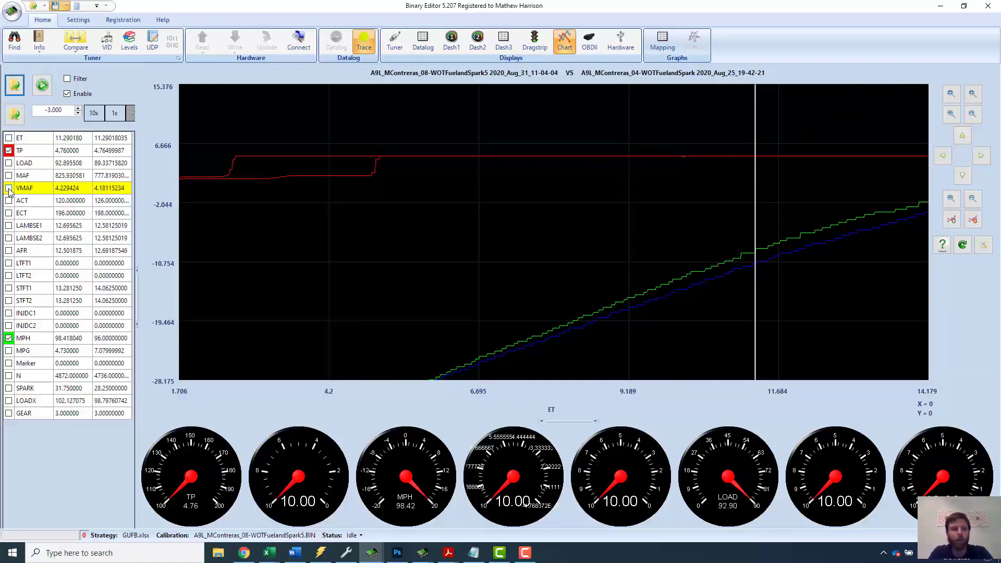
{"action": "left_click", "coordinate": [962, 177]}
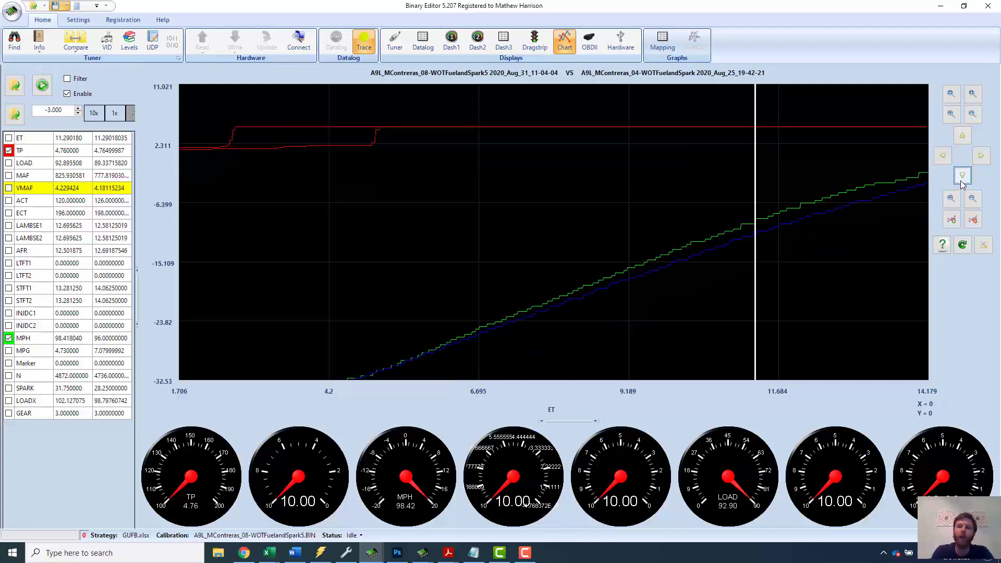
{"action": "left_click", "coordinate": [980, 156]}
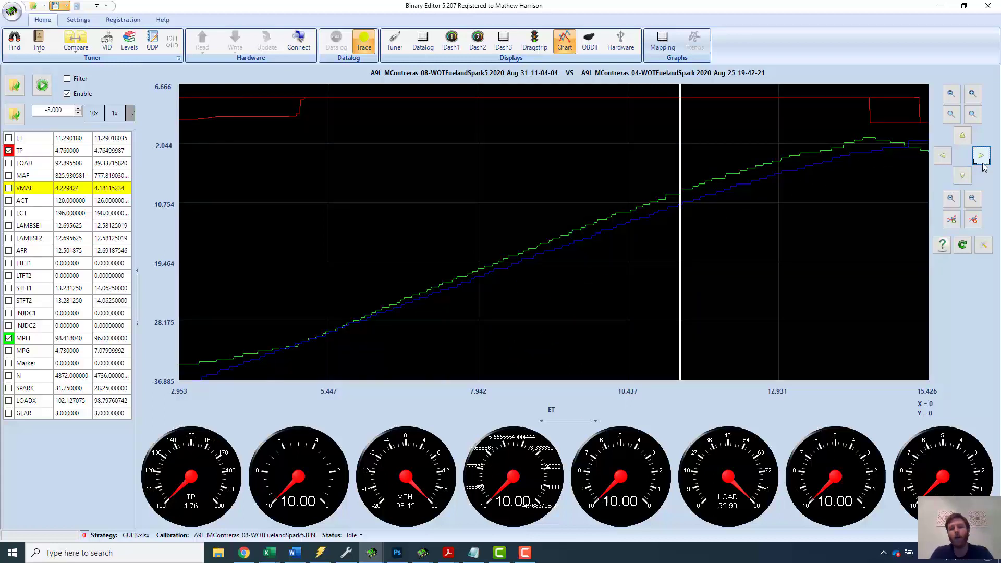